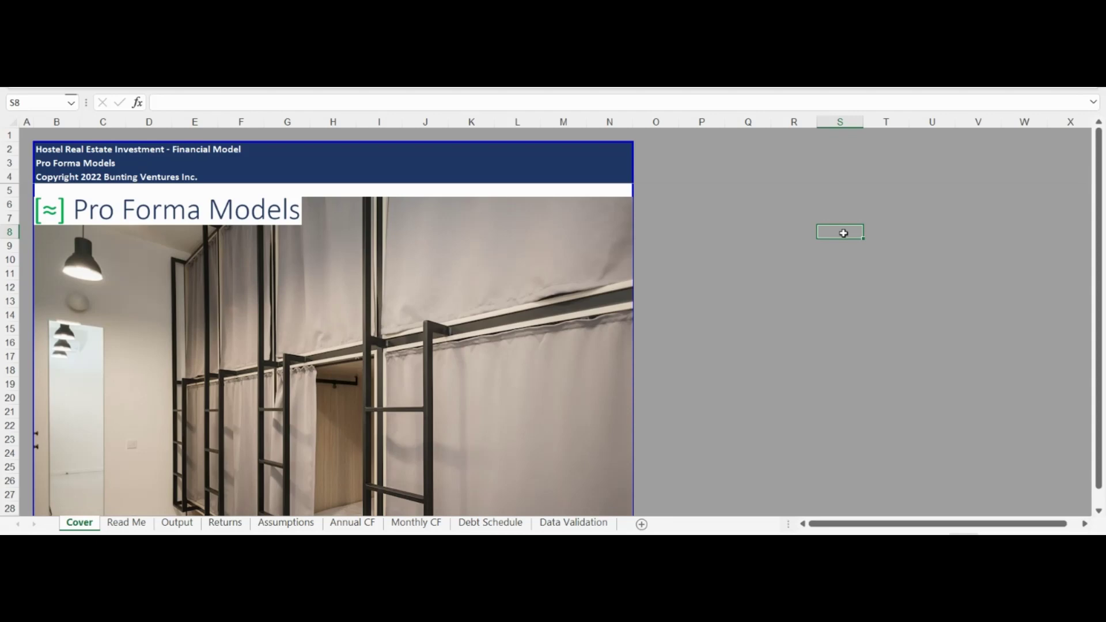
Step: Review the Read Me sheet's guidance sections from Purpose through the model outline and Documentation
key(ctrl+Page_Down)
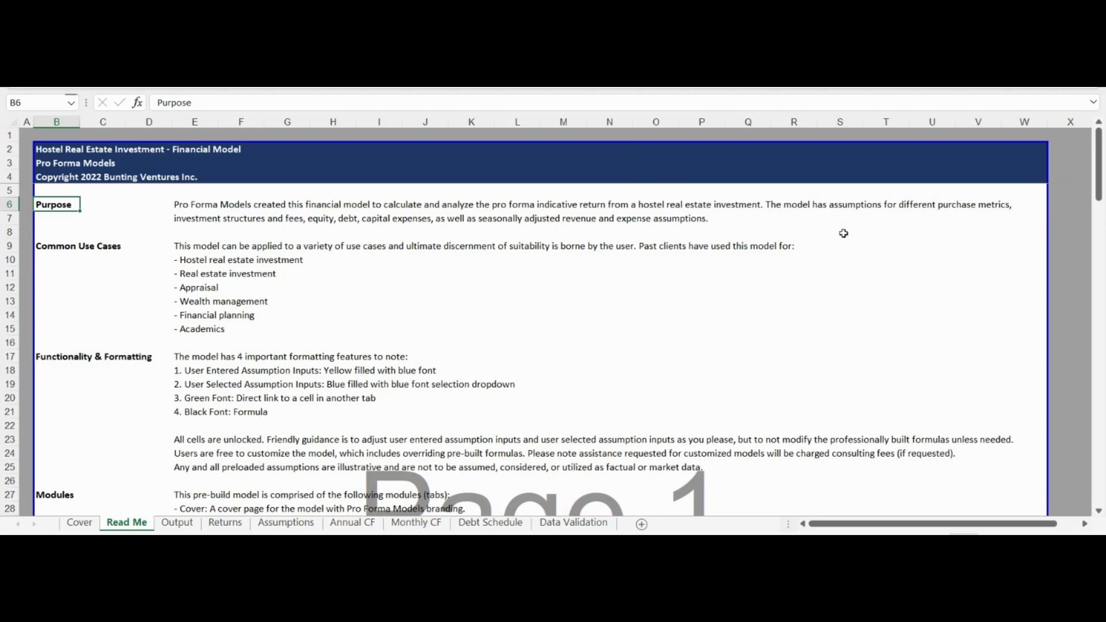
key(ctrl+Down)
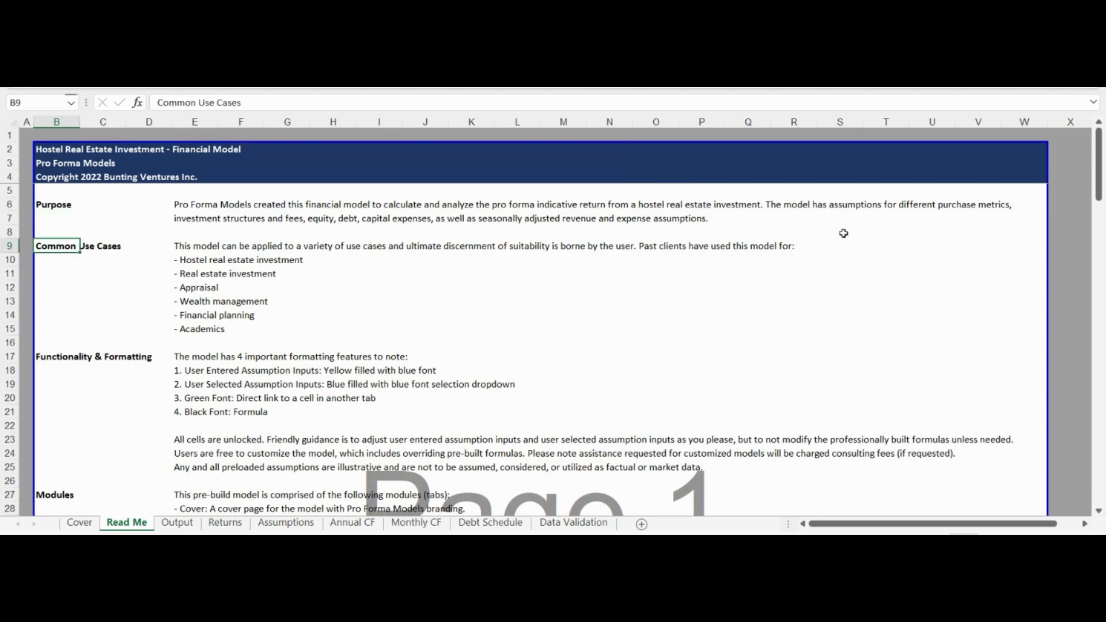
key(ctrl+Down)
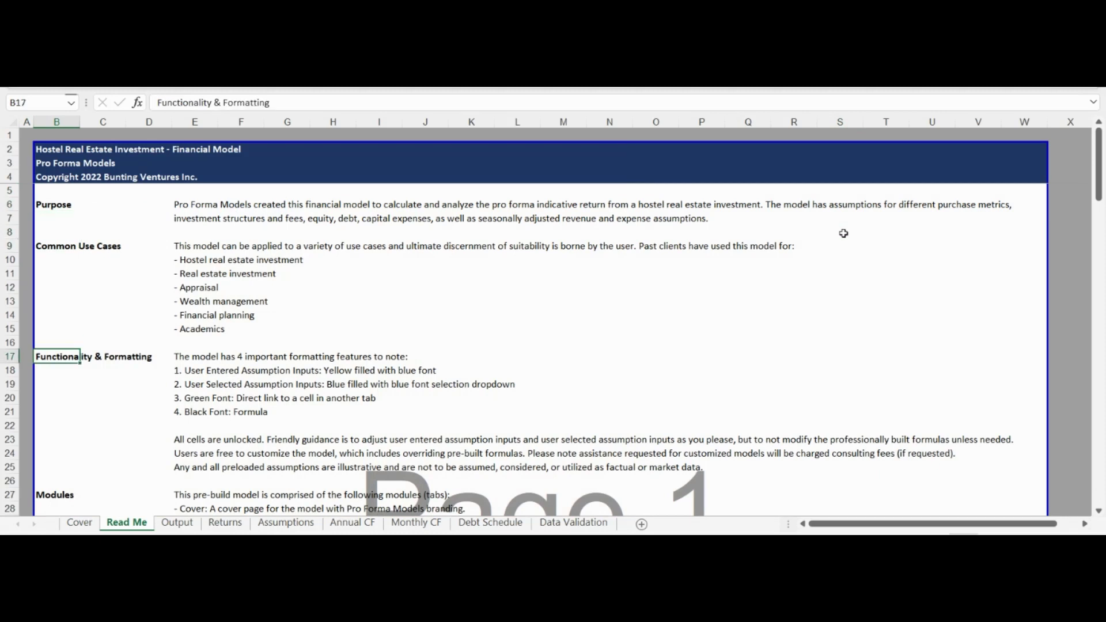
key(ctrl+Down)
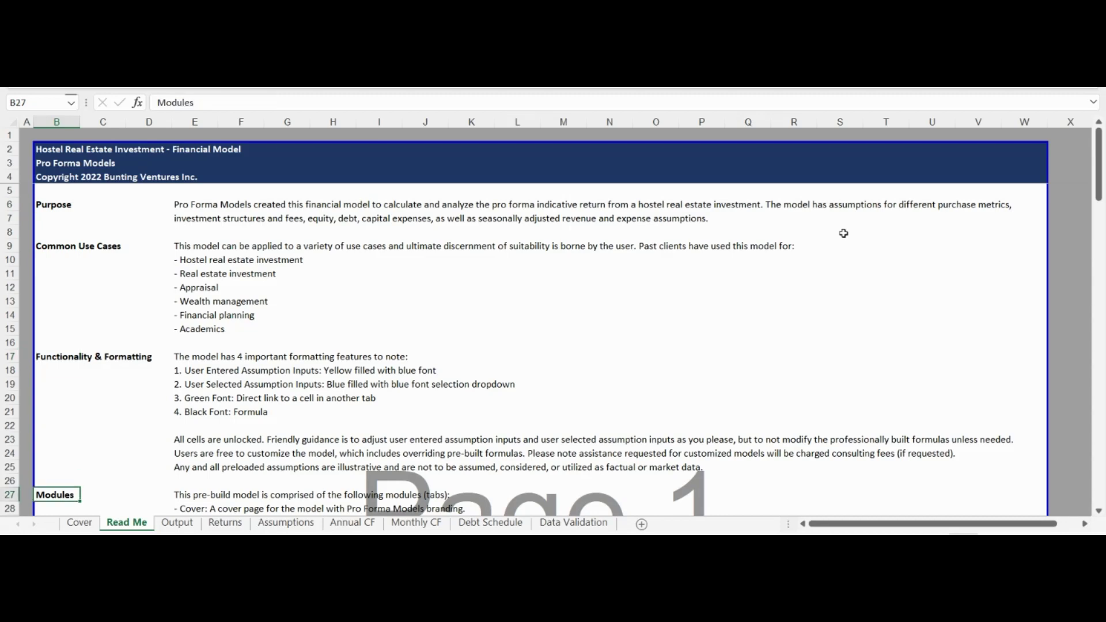
key(ctrl+Down)
key(ctrl+Down)
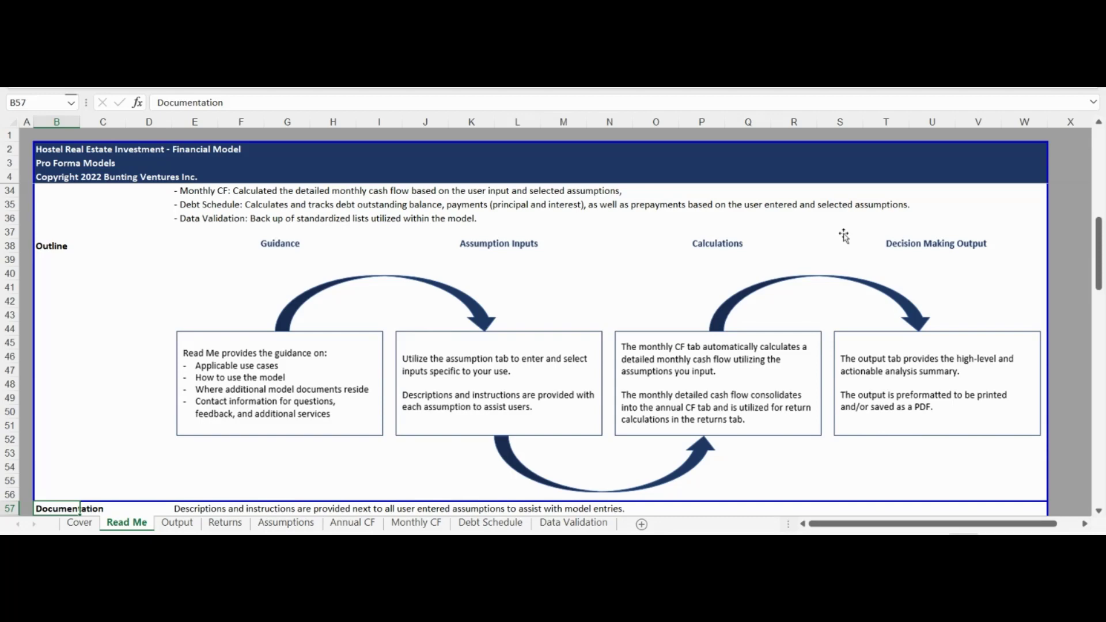
Step: Examine the Assumptions sheet's property and deal inputs, from Property Information through Equity and Acquisition Debt
key(ctrl+Page_Down)
key(ctrl+Page_Down)
key(ctrl+Page_Down)
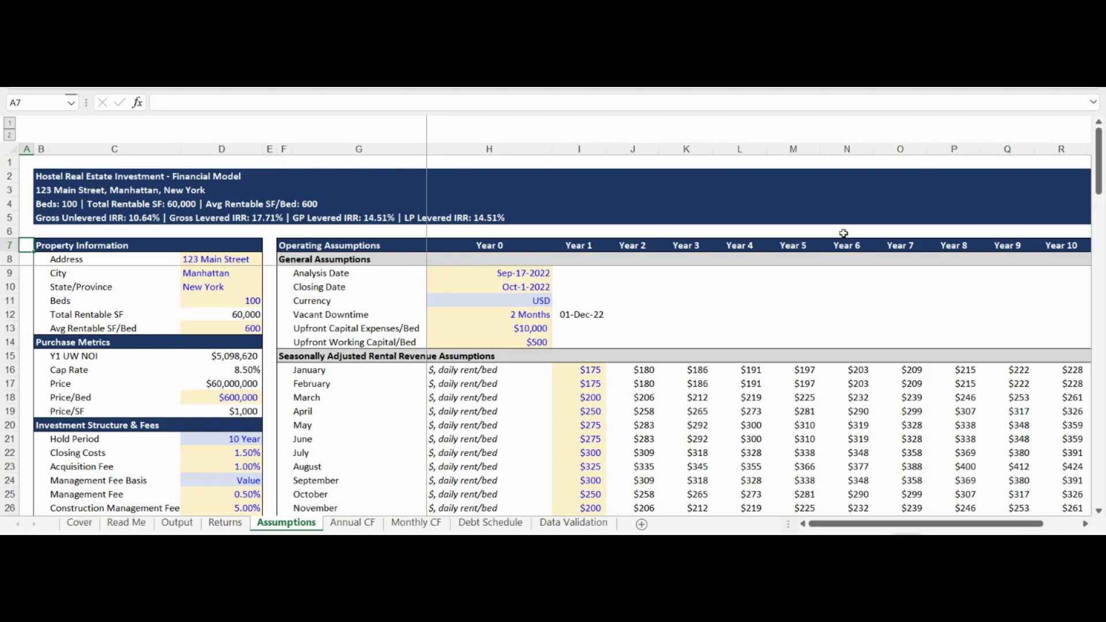
key(Page_Down)
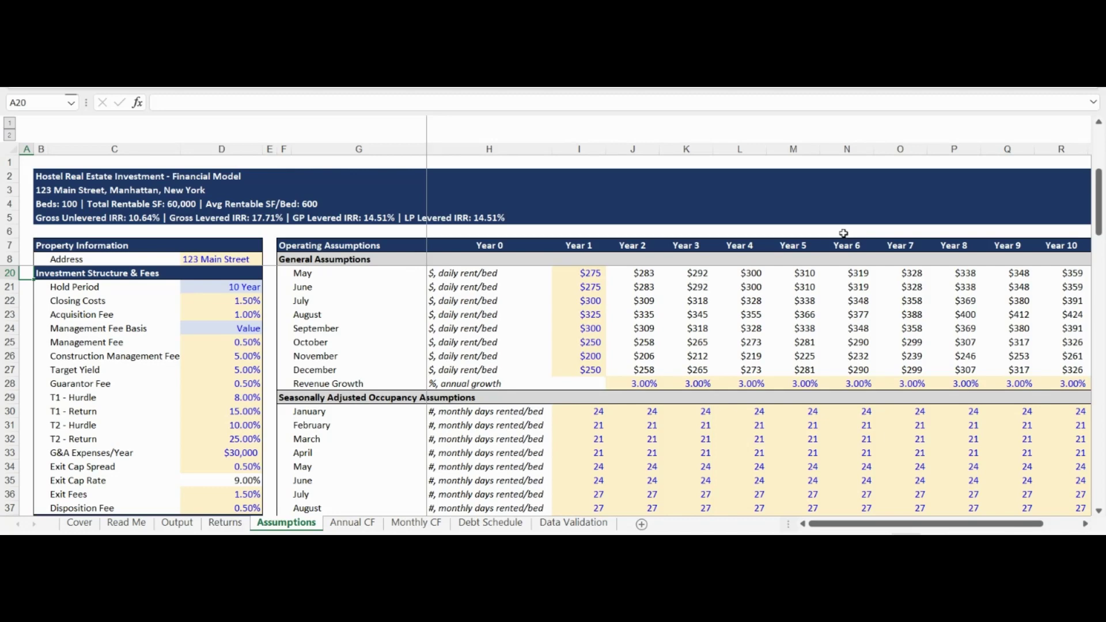
key(Page_Down)
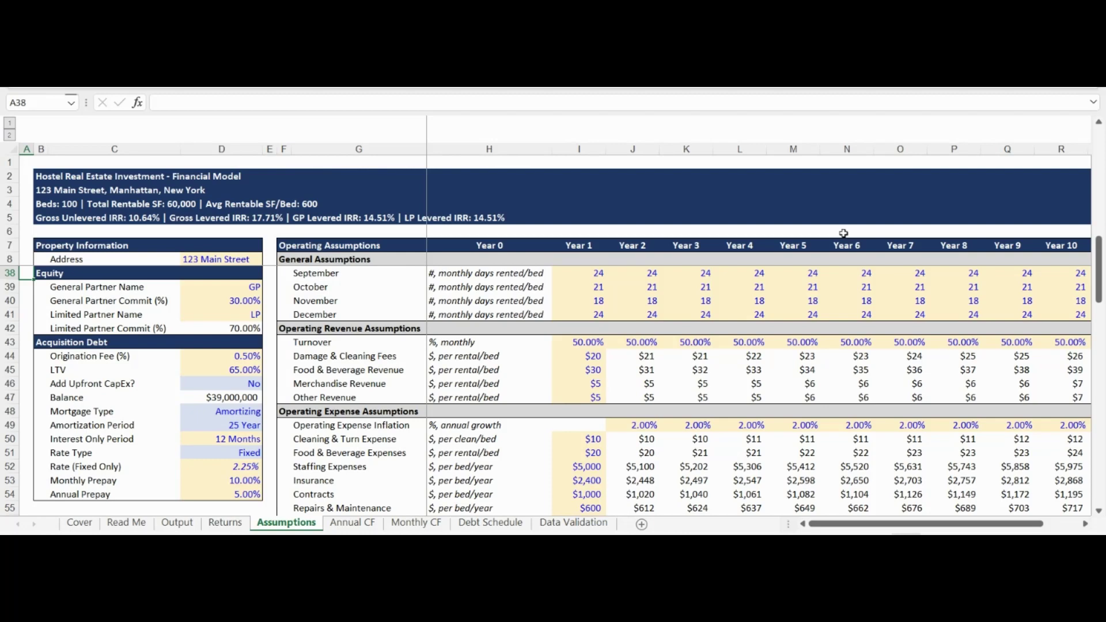
key(Down)
key(Down)
key(Down)
key(Down)
key(Down)
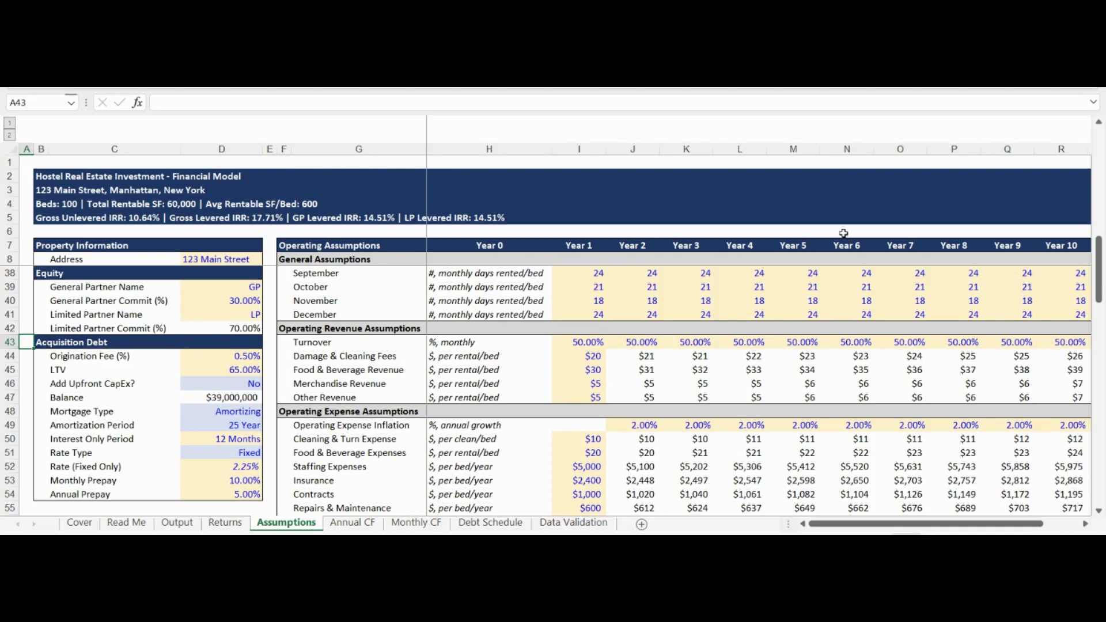
Step: Return to the start of the Operating Assumptions and review the General and Seasonally Adjusted Rental Revenue Assumptions
key(ctrl+Home)
key(Left)
key(Left)
key(Left)
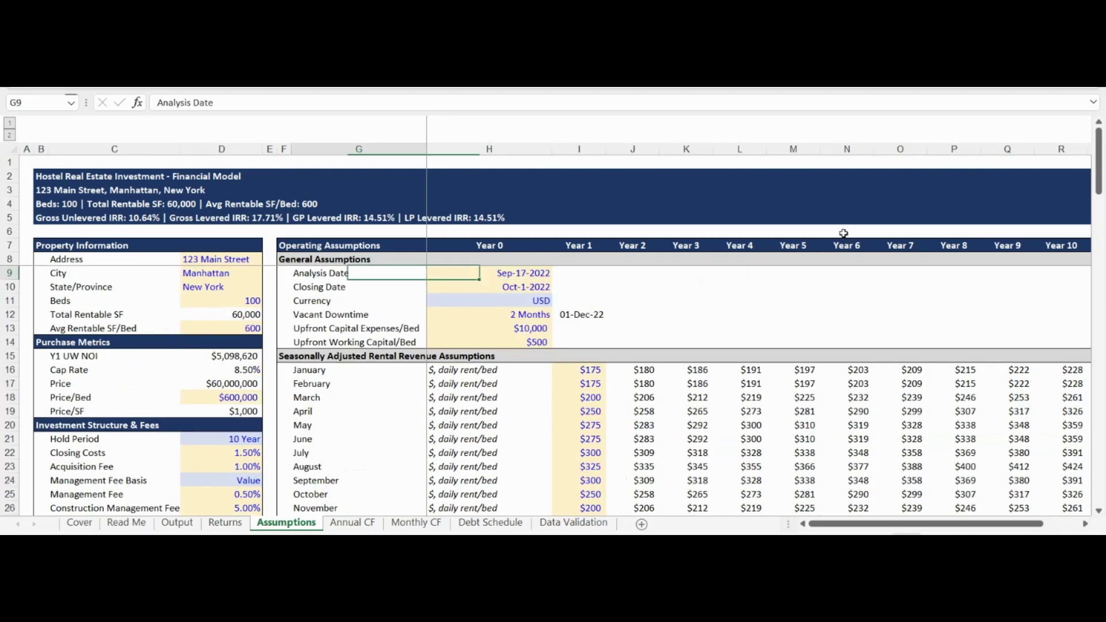
key(Up)
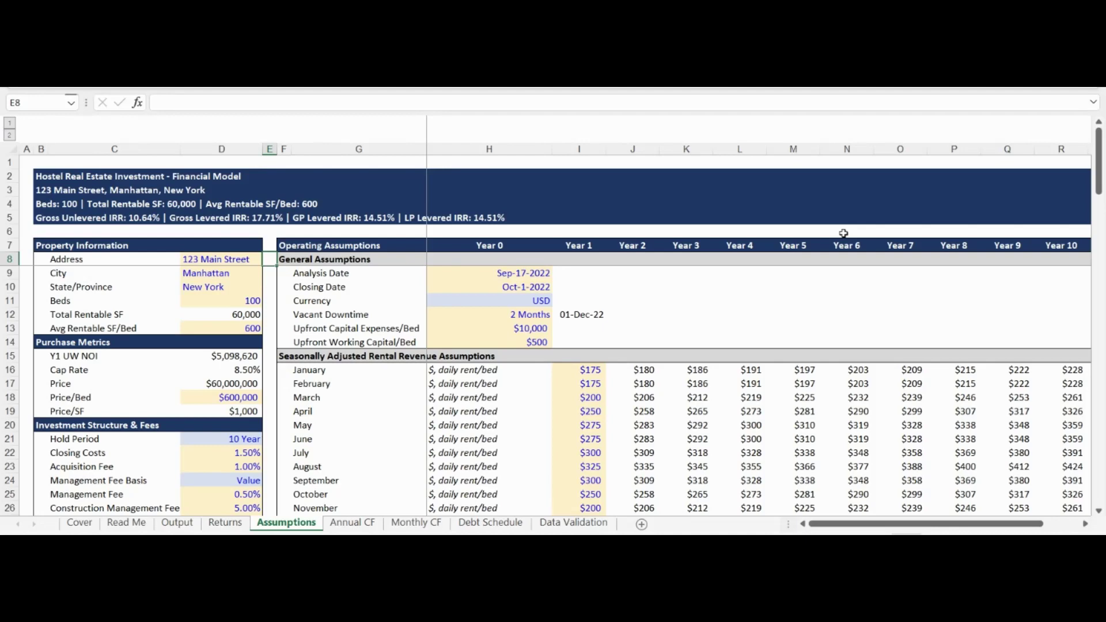
scroll(844, 233, down, 1)
key(Down)
key(Down)
key(Down)
key(Down)
key(Down)
key(Down)
key(Down)
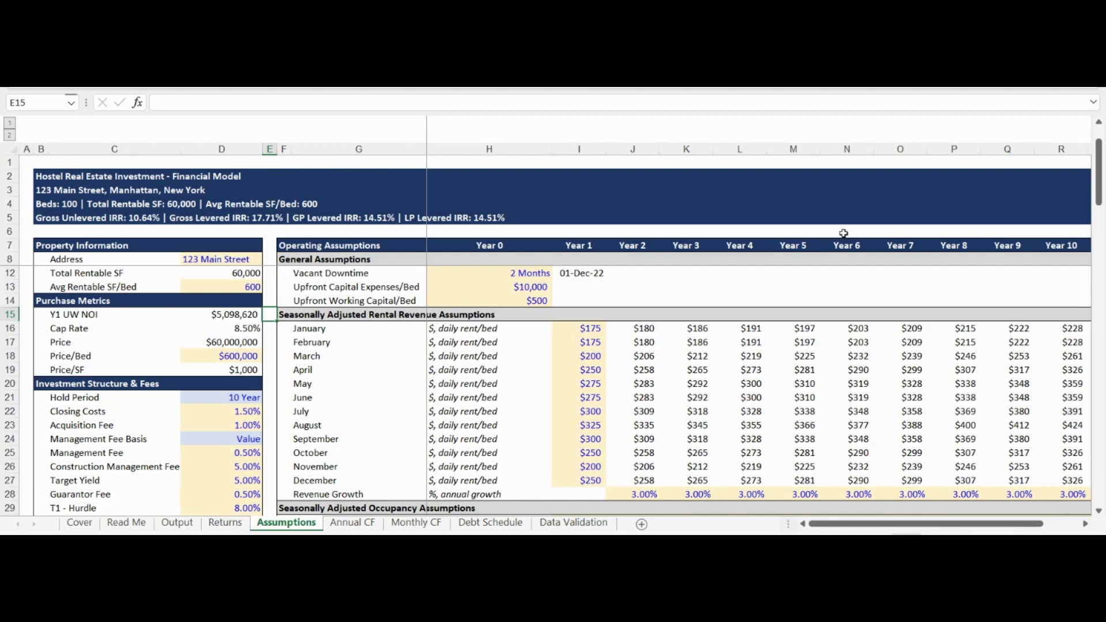
Step: Review the remaining Operating Assumptions sections, from Seasonally Adjusted Occupancy through Capital Expenditures
key(ctrl+Down)
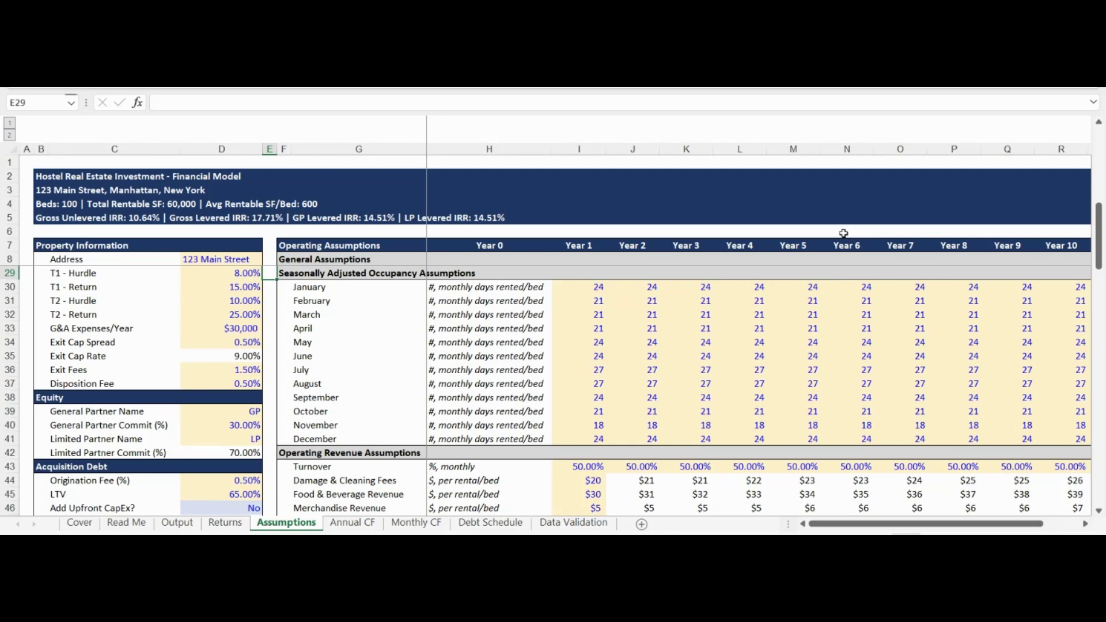
key(ctrl+Down)
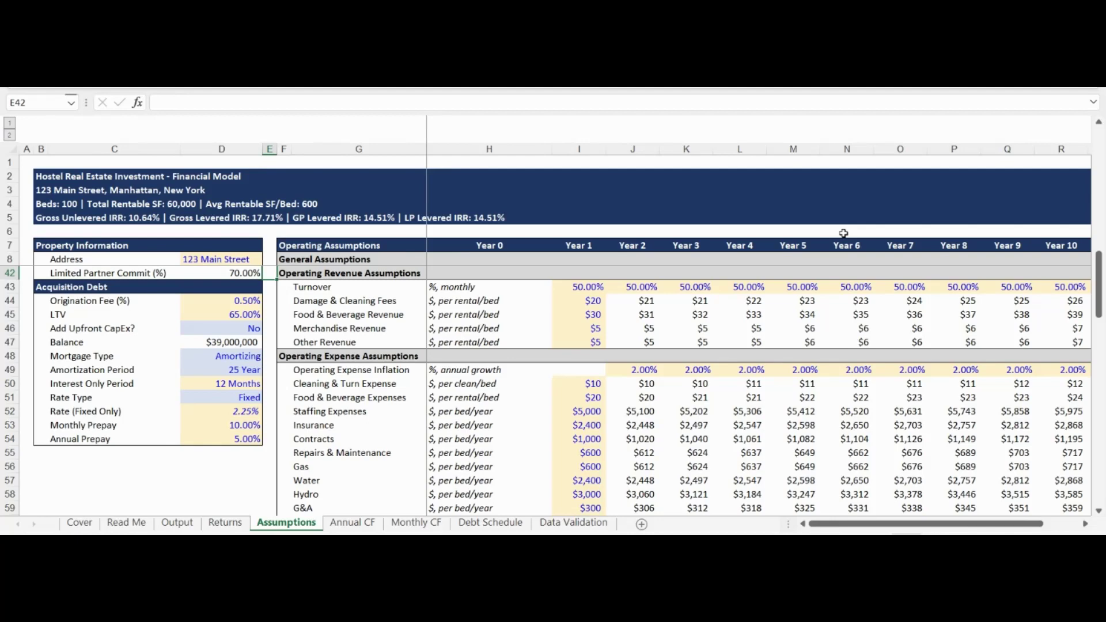
scroll(844, 233, down, 2)
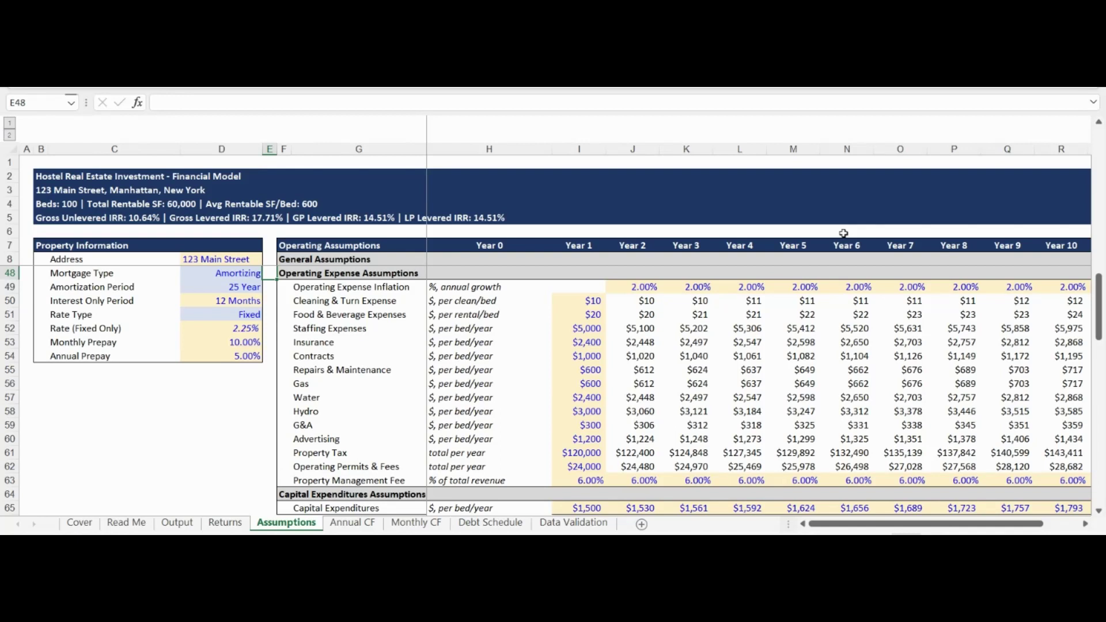
key(ctrl+Down)
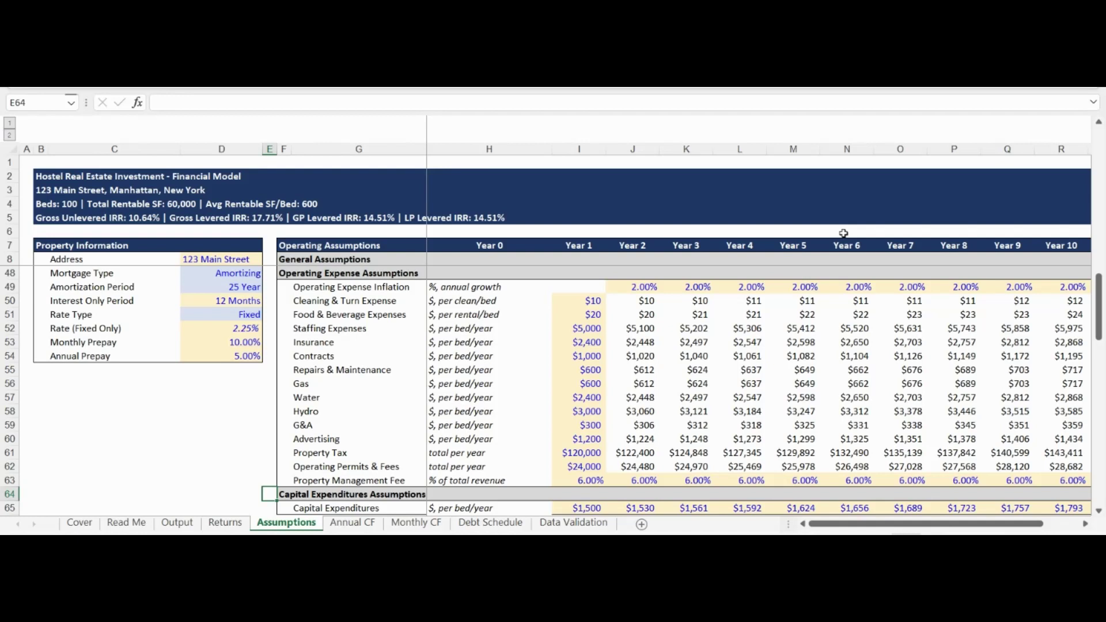
key(Down)
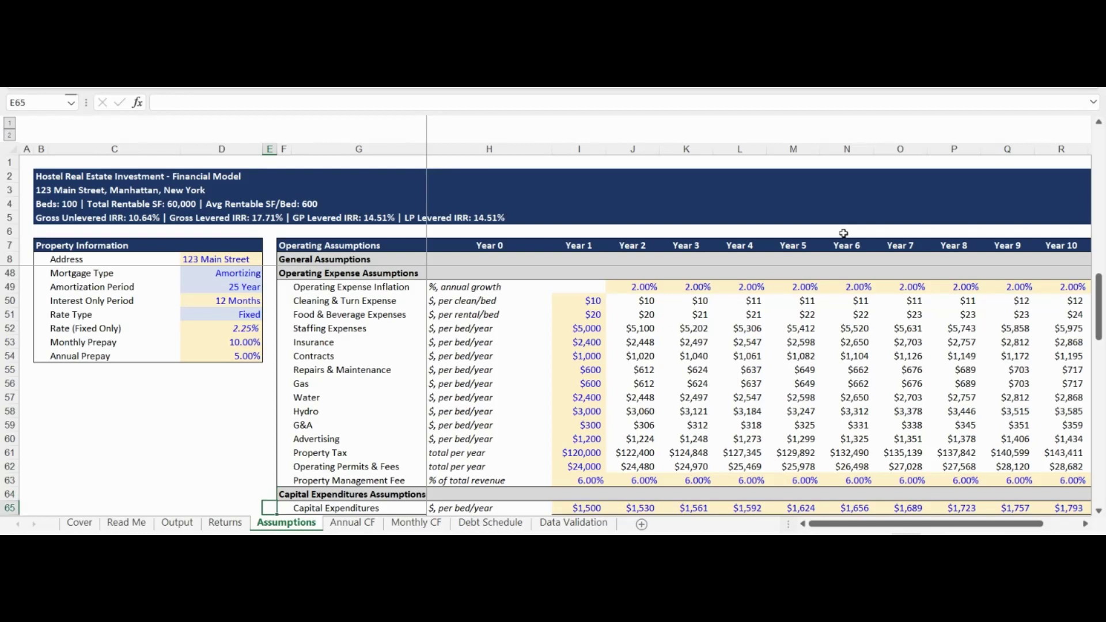
key(Down)
key(Down)
Step: Examine the Operating Projection and Revenue sections of the Monthly CF sheet
key(ctrl+Page_Down)
key(ctrl+Page_Down)
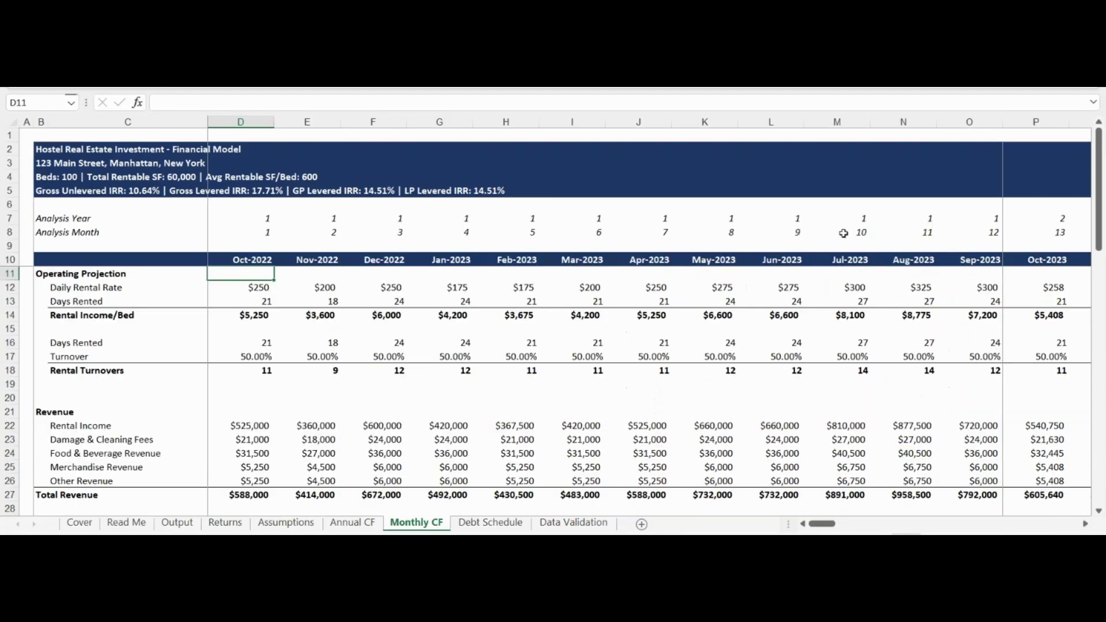
key(Left)
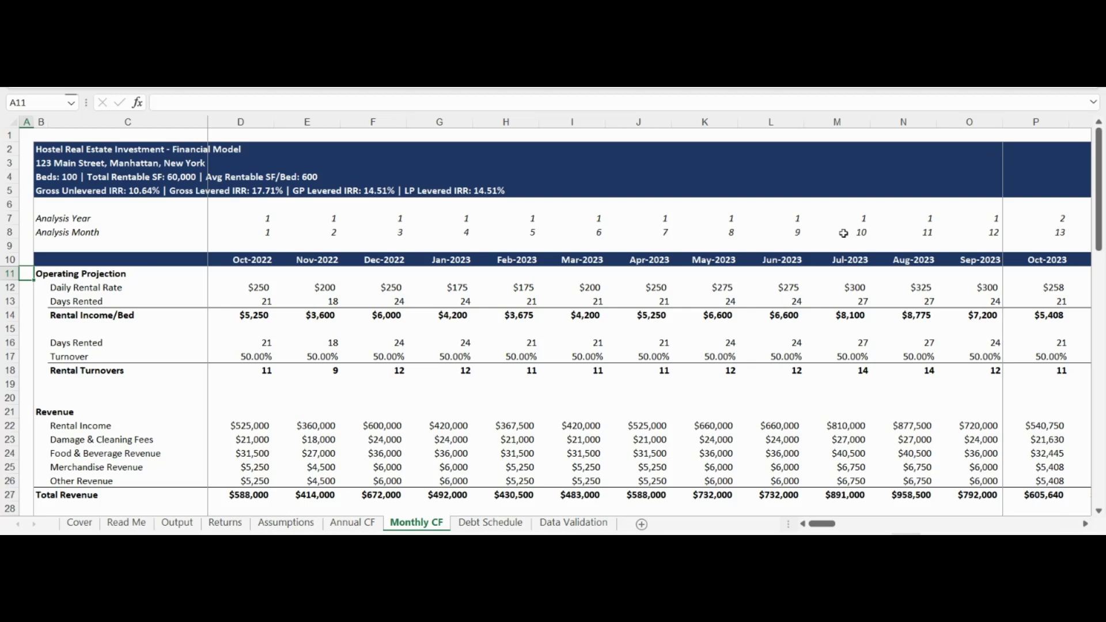
scroll(844, 234, down, 3)
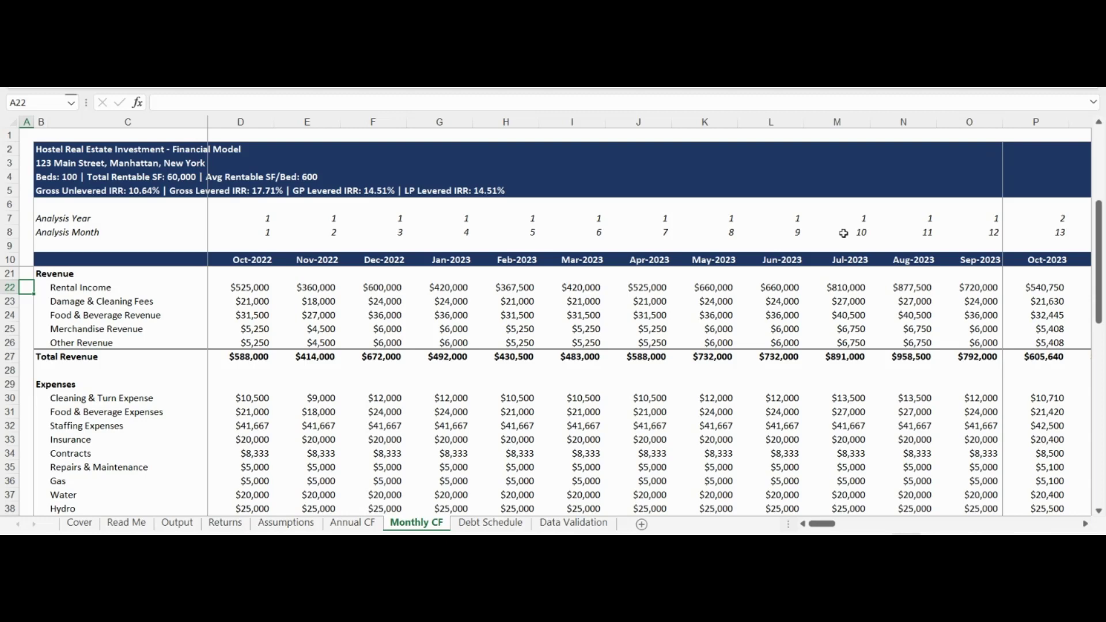
Step: Review the monthly cash flow from the Expenses section down to Net Income (Loss)
key(Down)
key(Down)
key(Down)
key(Down)
key(Down)
key(Down)
key(Down)
scroll(843, 233, down, 2)
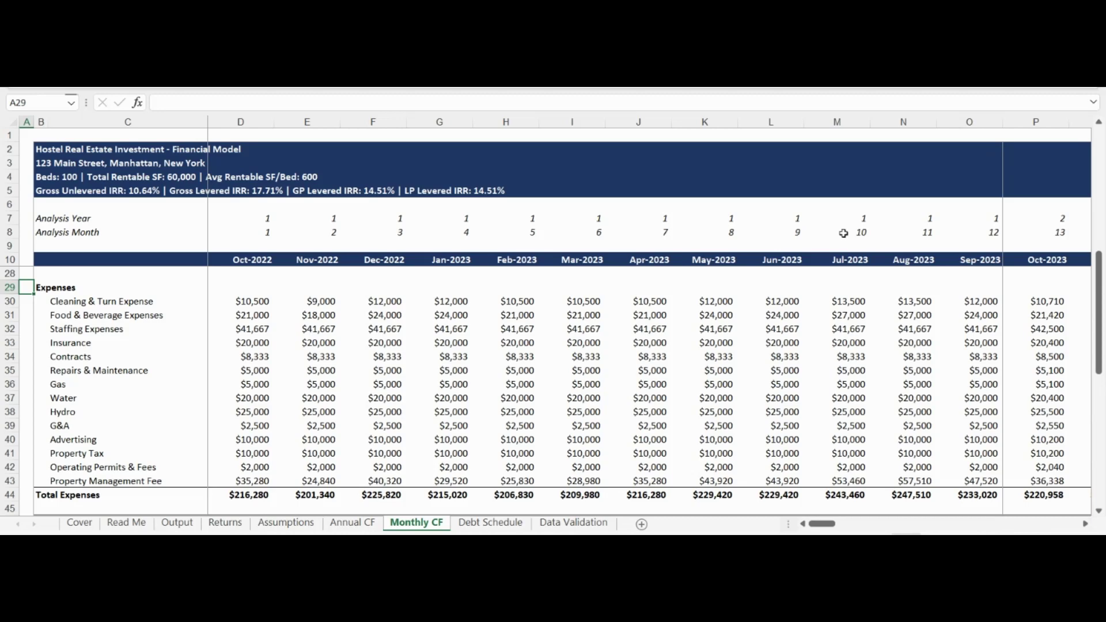
key(ctrl+Down)
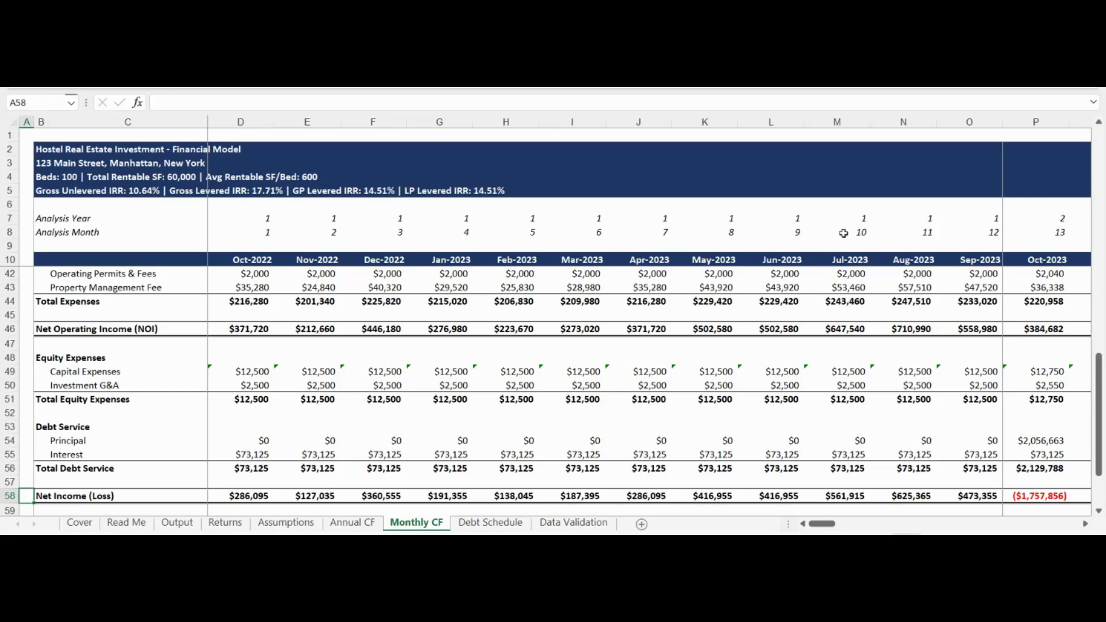
Step: Examine the Operating Projection on the Annual CF sheet, down to the Rental Turnovers row
key(ctrl+Page_Up)
key(Home)
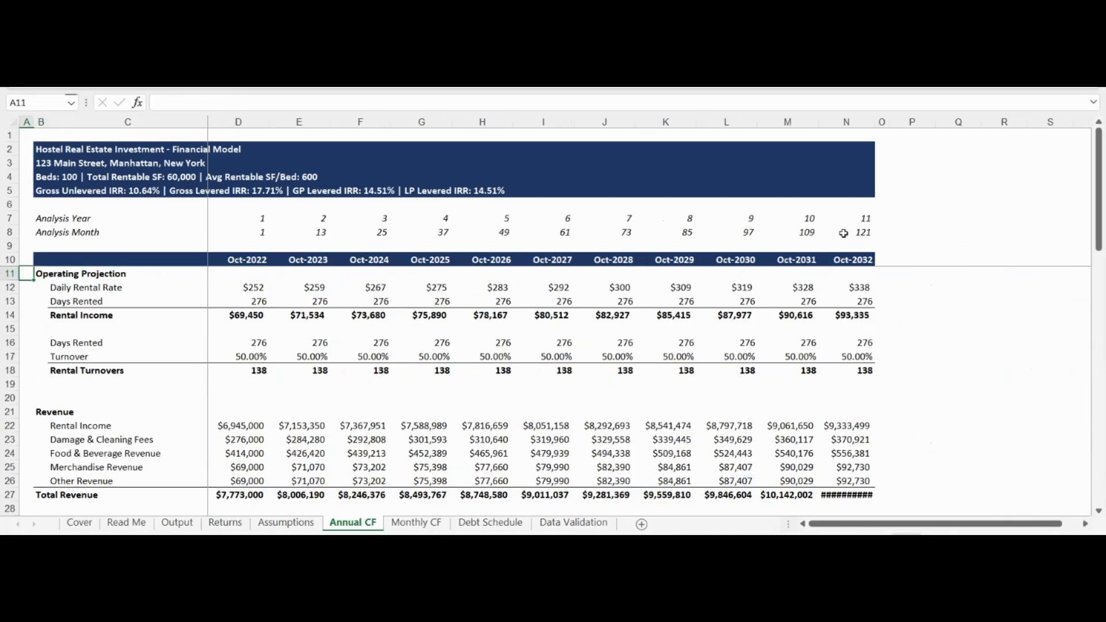
key(Down)
key(Down)
key(Down)
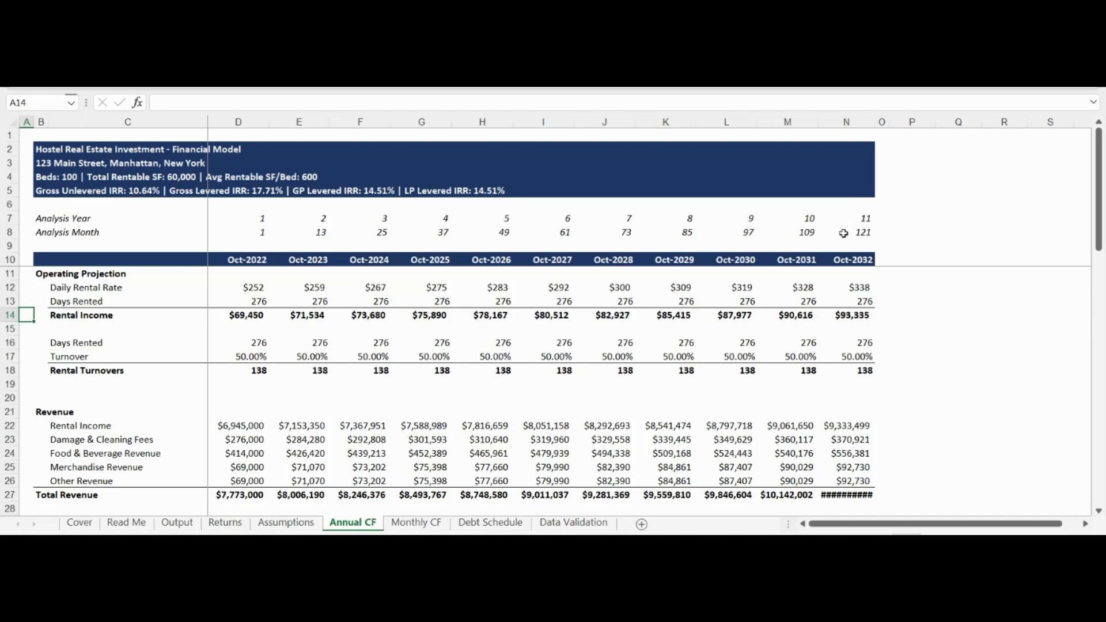
key(Down)
key(Down)
key(Down)
key(Down)
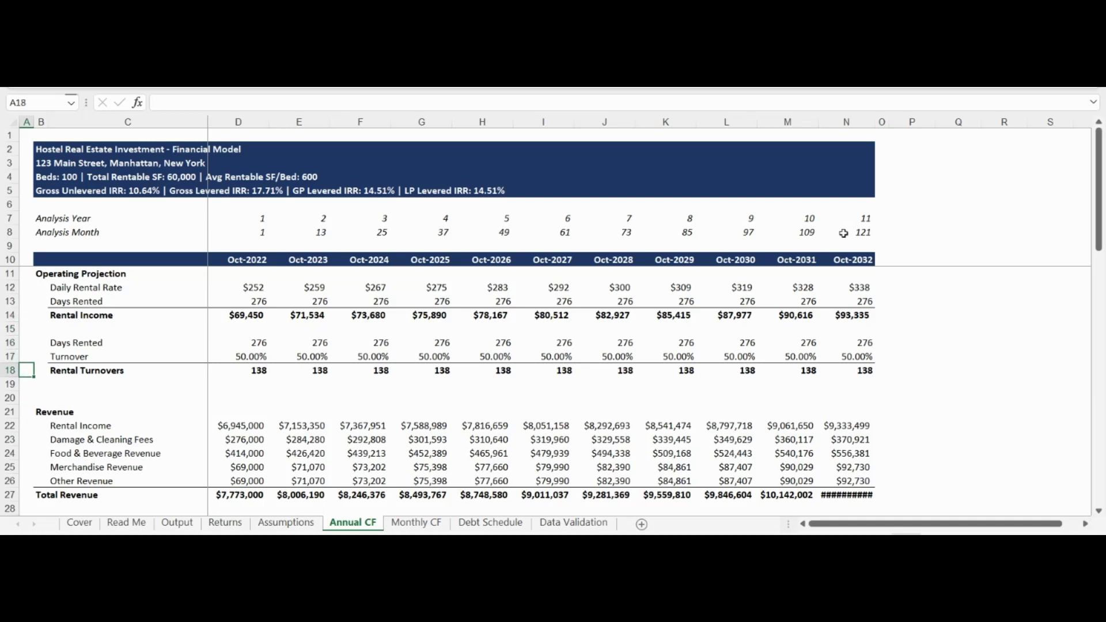
Step: Review the annual Revenue and Expenses sections down to the Total Expenses row
key(Down)
key(Down)
key(Down)
key(Down)
key(Down)
key(Down)
key(Down)
key(Down)
key(Down)
key(Down)
key(Down)
key(Down)
key(Down)
key(Down)
key(Down)
key(Down)
key(Down)
key(Down)
key(Down)
key(Down)
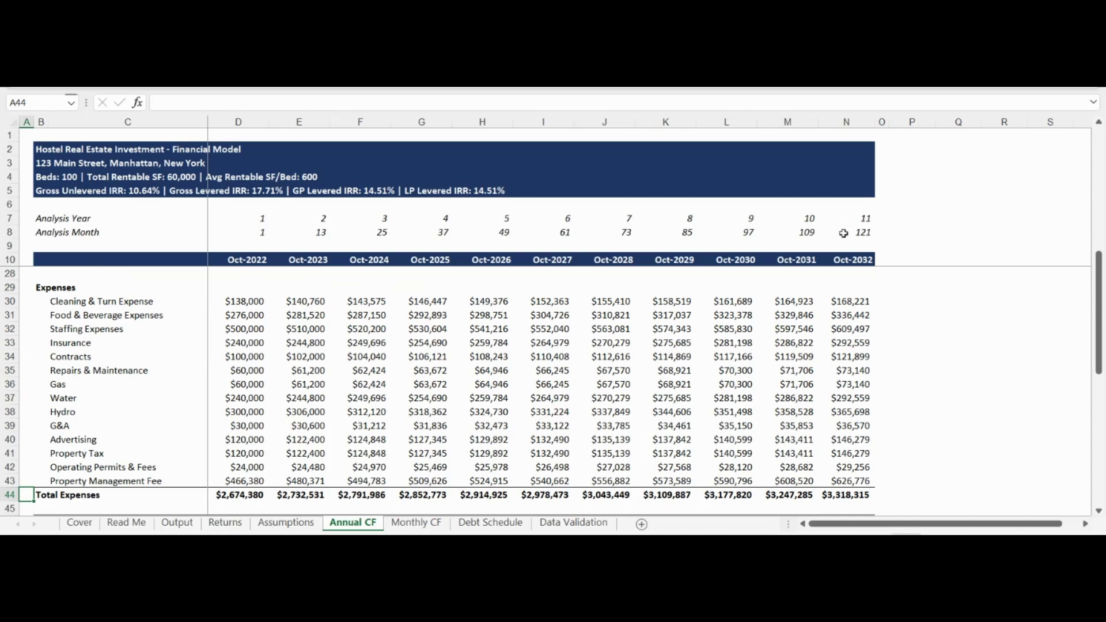
Step: Review the annual cash flow from Net Operating Income through Debt Service and Net Income to Cumulative Interest
key(Down)
key(Down)
key(Down)
key(Down)
key(Down)
key(Down)
key(Down)
key(Down)
key(Down)
key(Down)
key(Down)
key(Down)
key(Down)
key(Down)
key(Down)
key(Down)
key(Down)
key(Down)
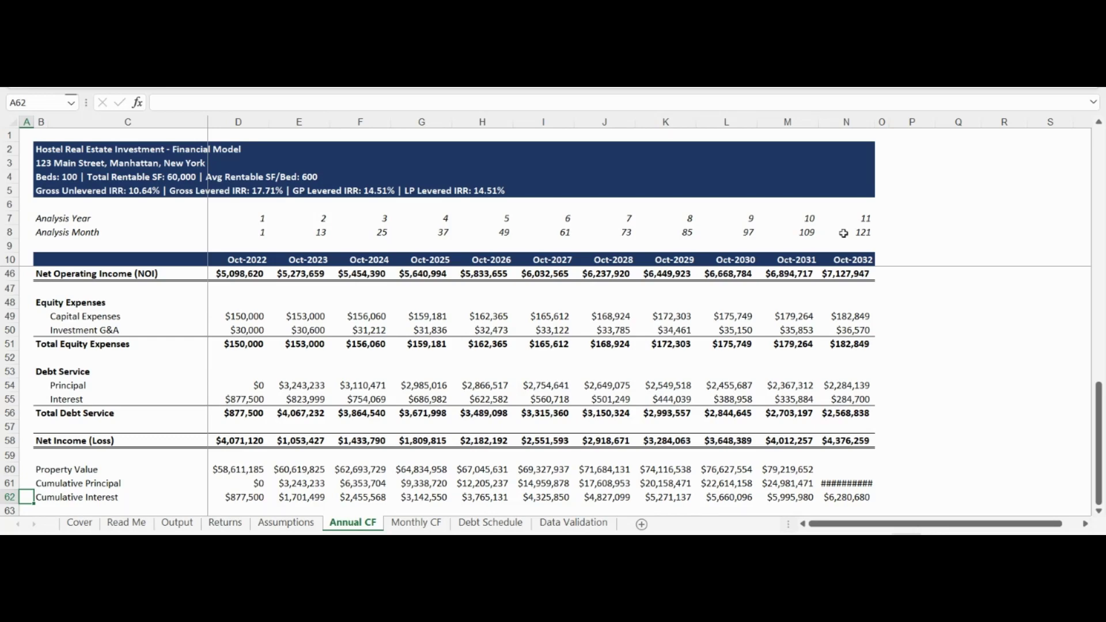
Step: Look over the Debt Schedule sheet's loan summary and the standardized lists on the Data Validation sheet
key(ctrl+Page_Down)
key(ctrl+Page_Down)
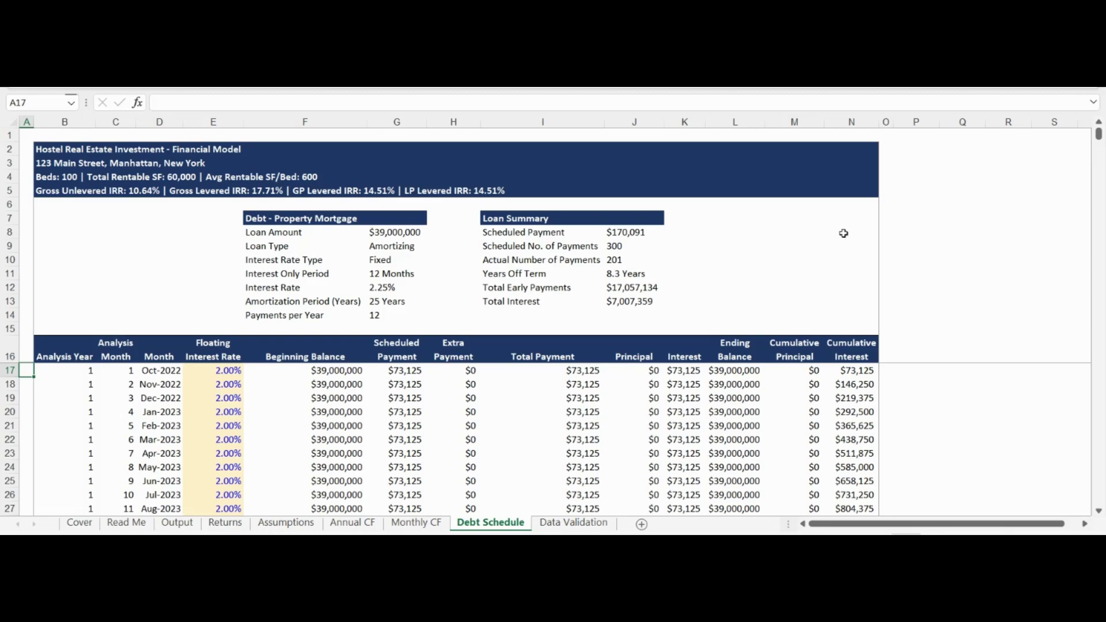
key(ctrl+Page_Down)
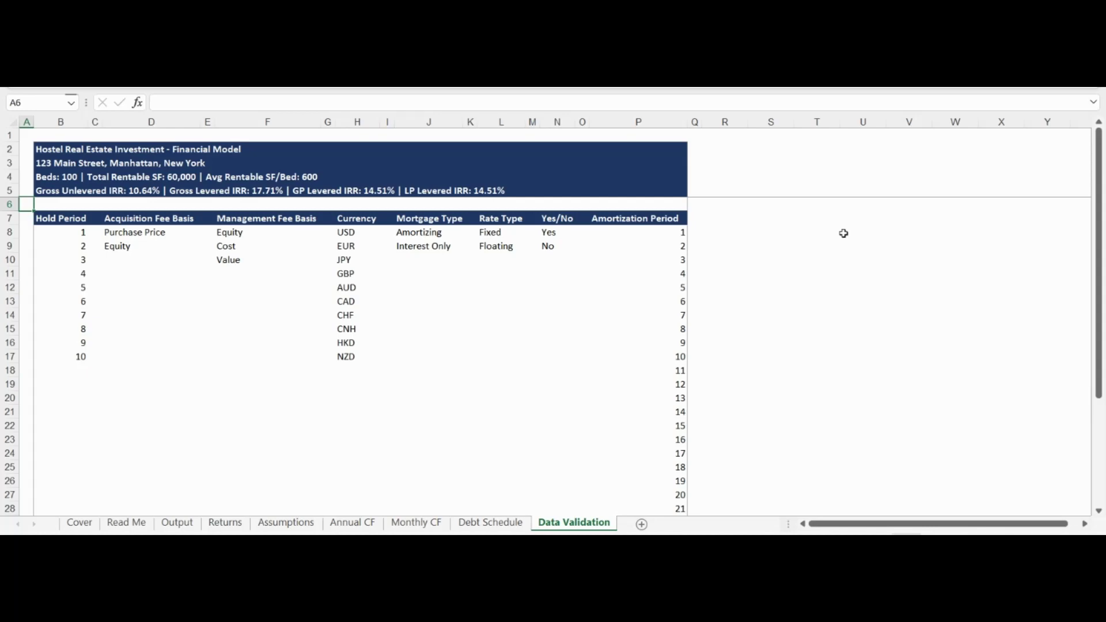
Step: Examine the Uses, Sources and ten-year Cash Flow tables on the Returns sheet, down to the AFFO Payout row
key(ctrl+Page_Up)
key(ctrl+Page_Up)
key(ctrl+Page_Up)
key(ctrl+Page_Up)
key(ctrl+Page_Up)
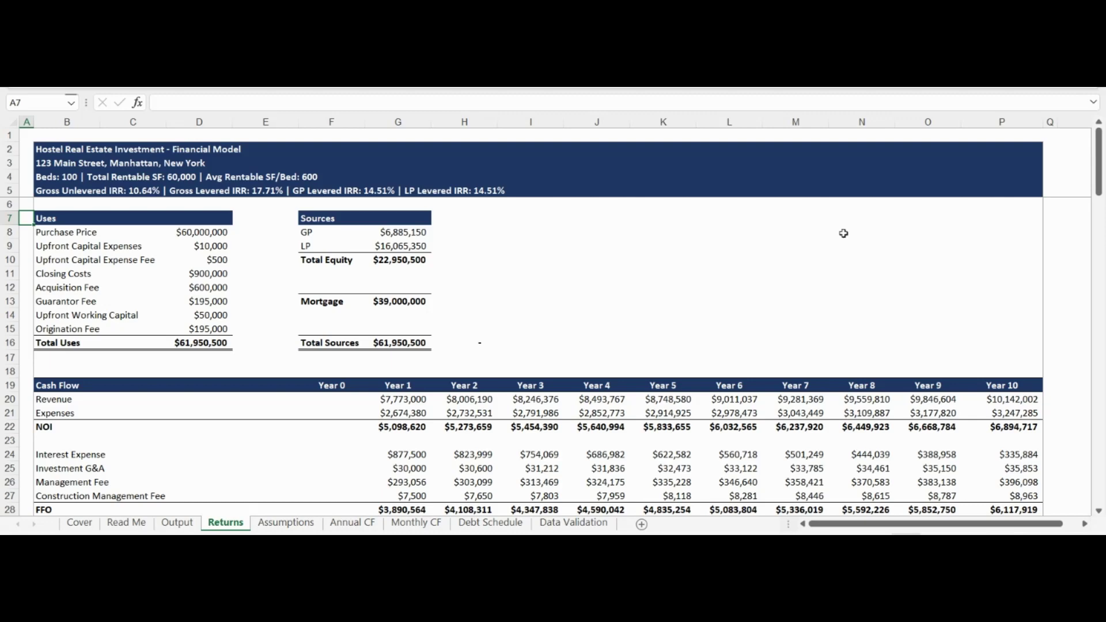
key(Down)
key(Down)
key(Down)
key(Down)
key(Down)
key(Down)
key(Down)
key(Down)
key(Down)
key(Down)
key(Down)
key(Down)
key(Down)
key(Down)
key(Down)
key(Down)
key(Down)
key(Down)
key(Down)
key(Down)
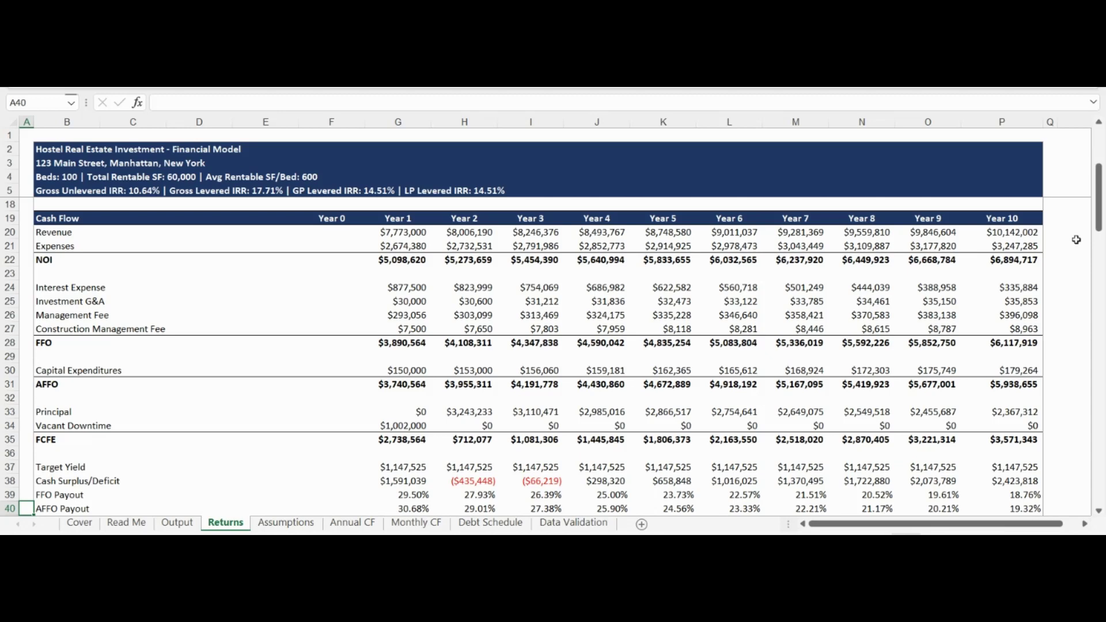
Step: Examine the Gross Unlevered IRR and Gross Levered IRR tables on the Returns sheet
key(Page_Down)
key(Up)
key(Up)
key(Up)
key(Up)
key(Up)
key(Up)
key(Up)
key(Up)
key(Up)
key(Up)
key(Up)
key(Up)
key(Up)
key(Up)
key(Up)
key(Up)
key(Up)
key(Up)
key(Up)
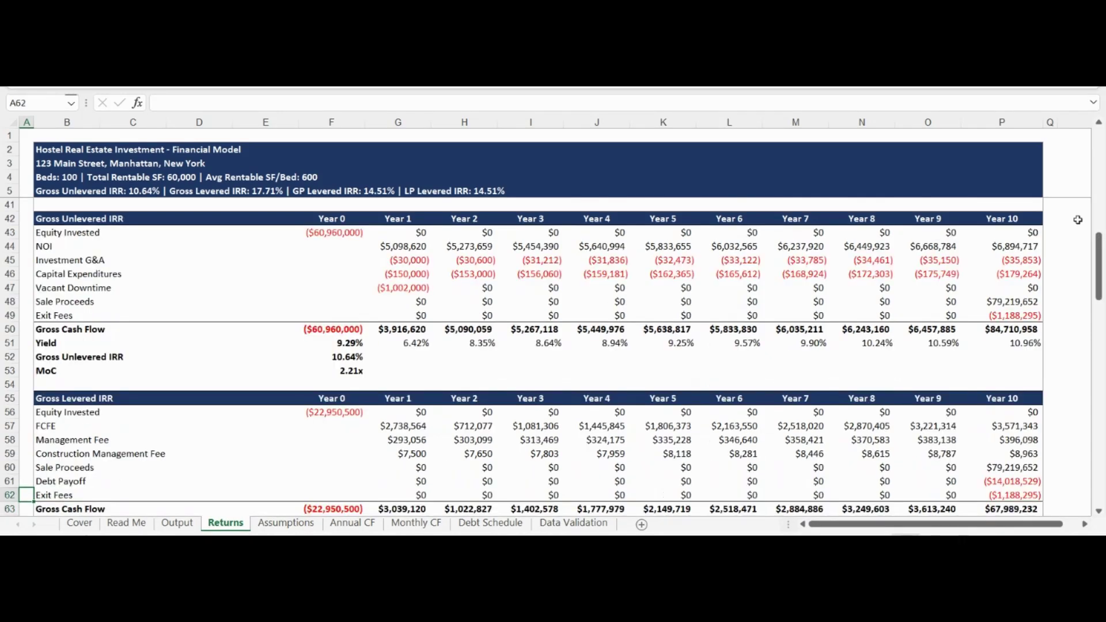
key(Up)
key(Up)
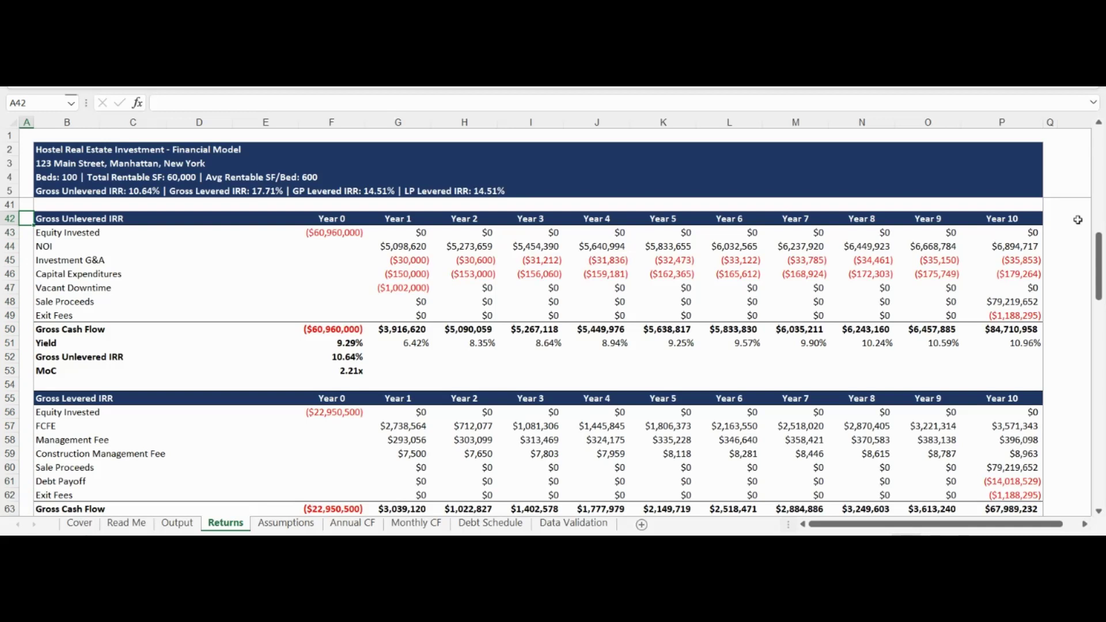
Step: Examine the GP Levered IRR table on the Returns sheet, from Equity Invested down to MoC
key(Down)
key(Down)
key(Down)
key(Down)
key(Down)
key(Down)
key(Down)
key(Down)
key(Down)
key(Down)
key(Down)
key(Down)
key(Down)
key(Down)
key(Down)
key(Down)
key(Down)
key(Down)
key(Down)
key(Down)
key(Up)
key(Up)
key(Up)
key(Up)
key(Up)
key(Up)
key(Up)
key(Up)
key(Up)
key(Up)
key(Up)
key(Up)
key(Up)
key(Up)
key(Up)
key(Up)
key(Up)
key(Up)
key(Up)
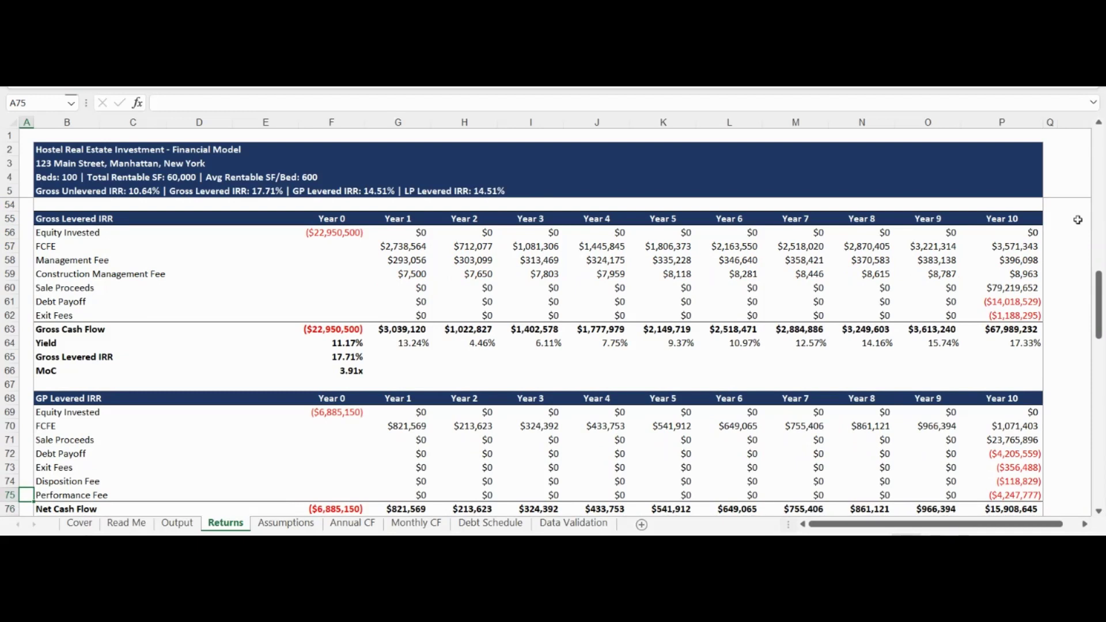
key(Up)
key(Up)
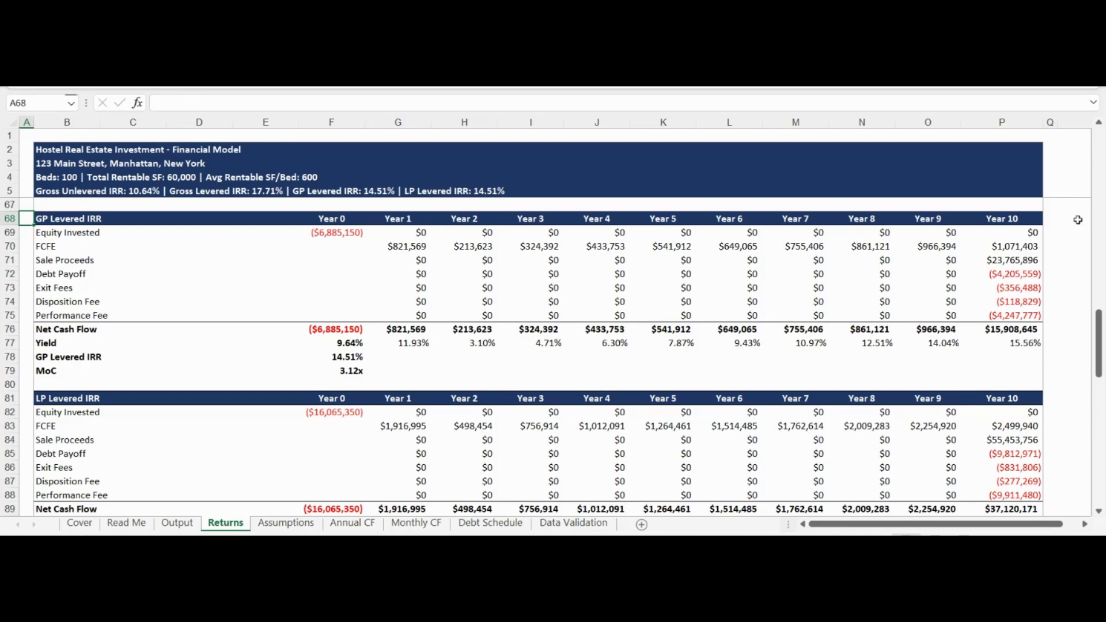
Step: Examine the LP Levered IRR table on the Returns sheet, from Equity Invested down to MoC
key(Down)
key(Down)
key(Down)
key(Down)
key(Down)
key(Down)
key(Down)
key(Down)
key(Down)
key(Down)
key(Down)
key(Down)
key(Down)
key(Down)
key(Down)
key(Down)
key(Down)
key(Down)
key(Down)
key(Down)
key(Up)
key(Up)
key(Up)
key(Up)
key(Up)
key(Up)
key(Up)
key(Up)
key(Up)
key(Up)
key(Up)
key(Up)
key(Up)
key(Up)
key(Up)
key(Up)
key(Up)
key(Up)
key(Up)
key(Up)
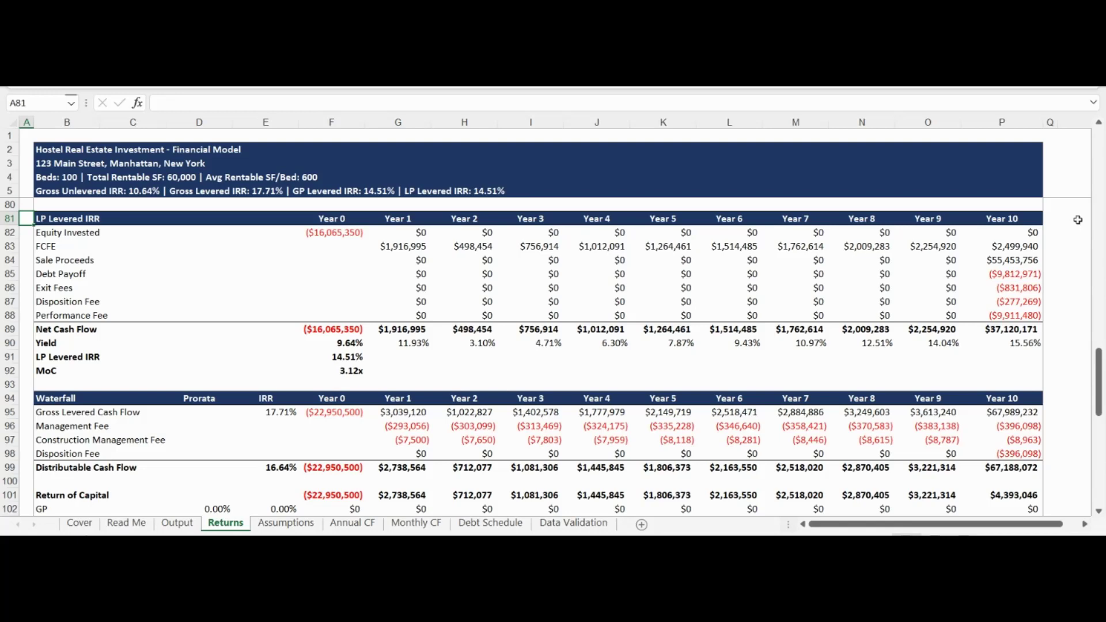
Step: Examine the Waterfall table from Gross Levered Cash Flow through Return of Capital, Preferred Return, Tier 1 and Tier 2 to the final Remaining Distributable Cash row
key(Down)
key(Down)
key(Down)
key(Down)
key(Down)
key(Down)
key(Down)
key(Down)
key(Down)
key(Down)
key(Down)
key(Down)
key(Down)
key(Down)
key(Down)
key(Down)
key(Down)
key(Down)
key(Down)
key(Down)
key(Up)
key(Up)
key(Up)
key(Up)
key(Up)
key(Up)
key(Up)
key(Up)
key(Up)
key(Up)
key(Up)
key(Up)
key(Up)
key(Up)
key(Up)
key(Up)
key(Up)
key(Up)
key(Up)
key(Up)
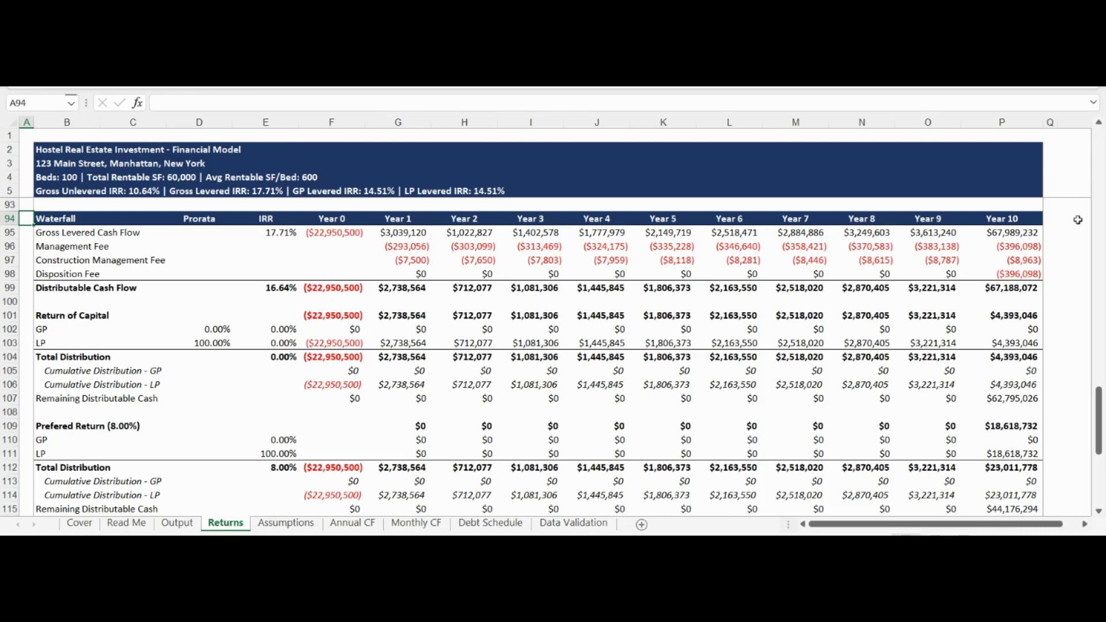
key(ctrl+Down)
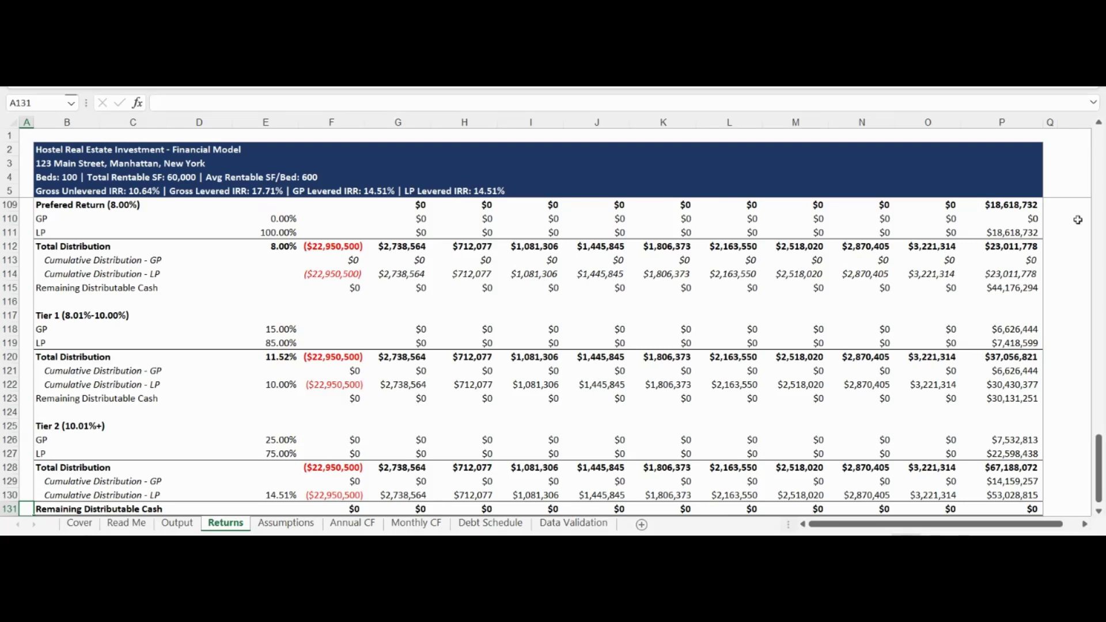
Step: Look over the Uses, Sources, IRR Comparison and Debt Balance charts on the Output sheet
key(ctrl+Page_Up)
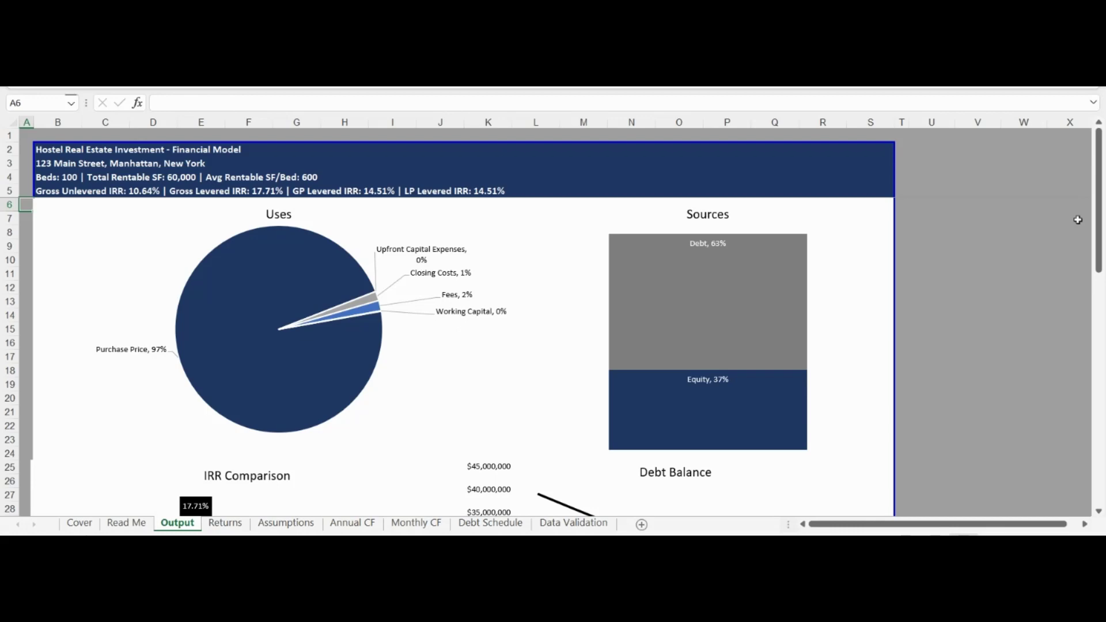
key(Page_Down)
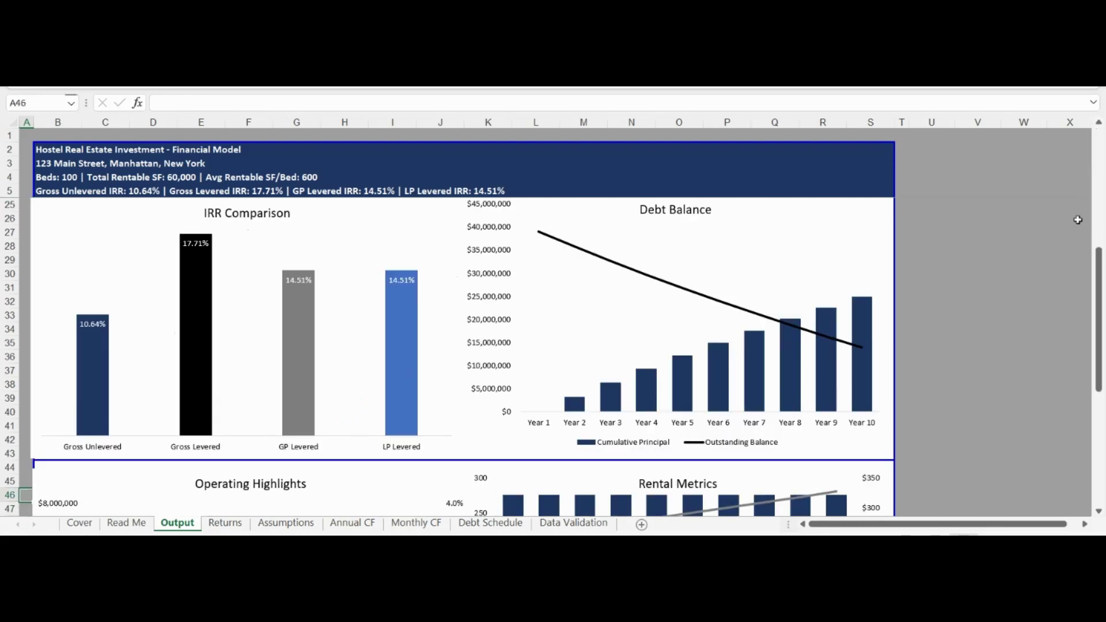
key(Down)
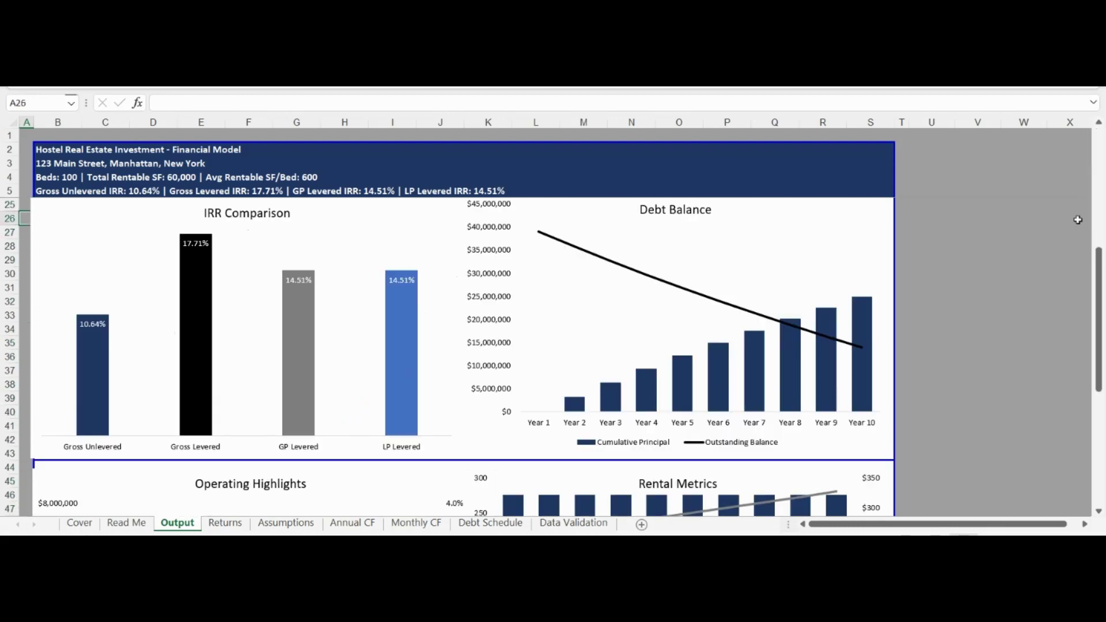